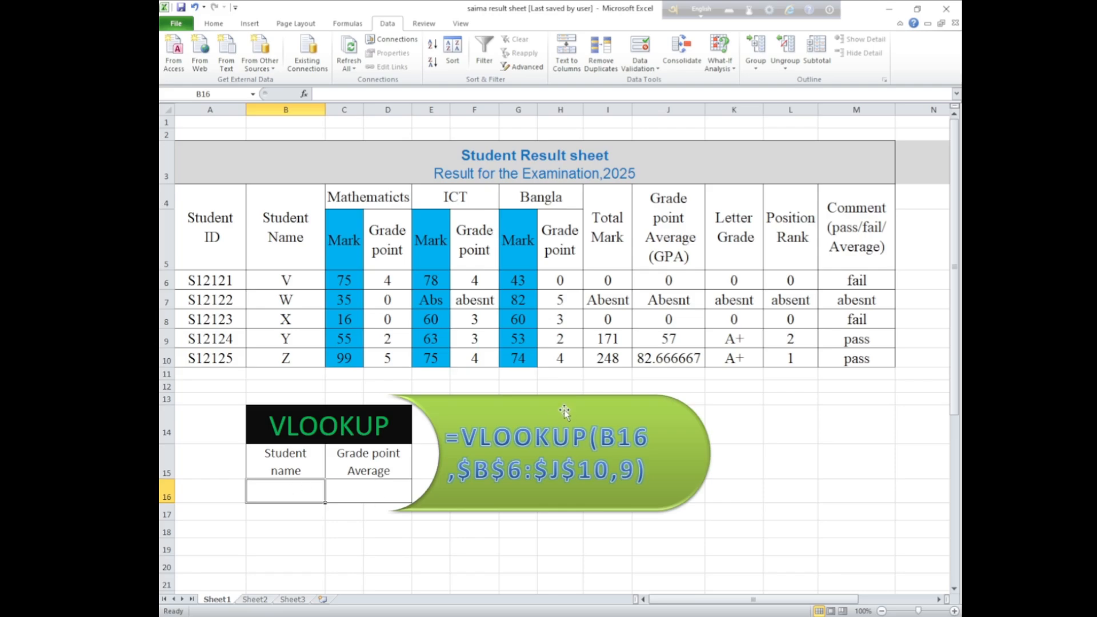
mouse_move(558, 406)
mouse_down()
mouse_move(591, 395)
mouse_move(562, 407)
mouse_up()
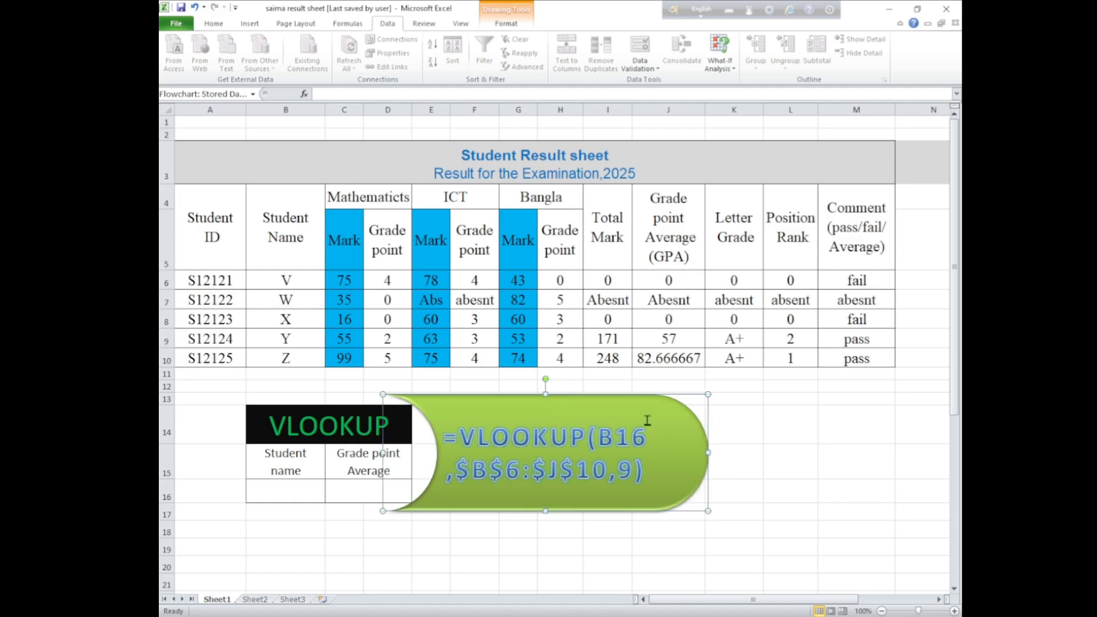
click(304, 487)
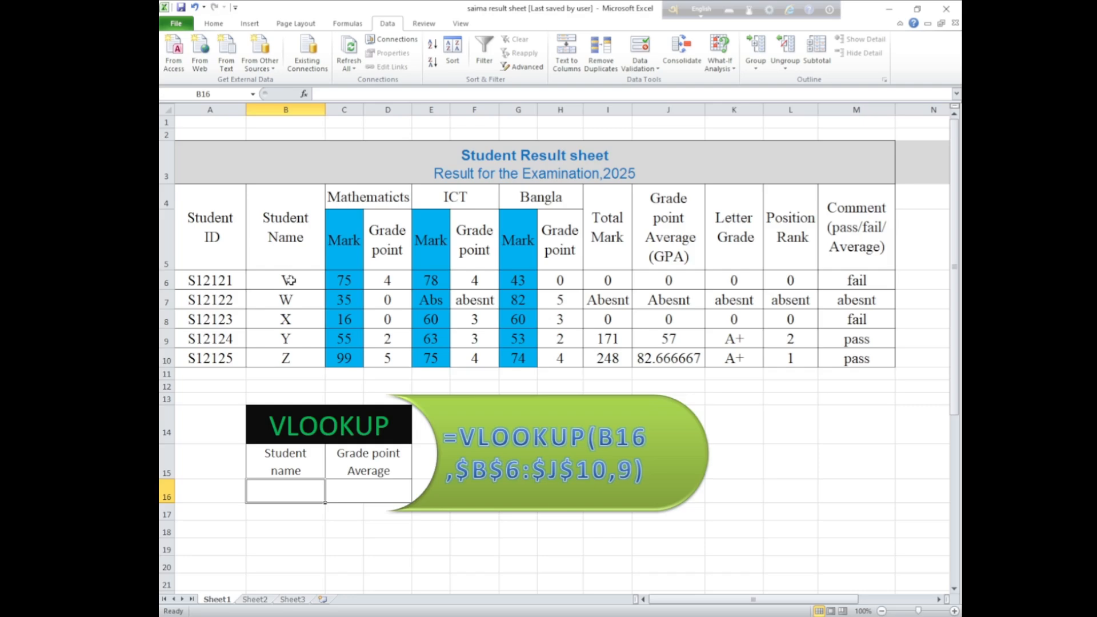
drag(289, 280, 282, 359)
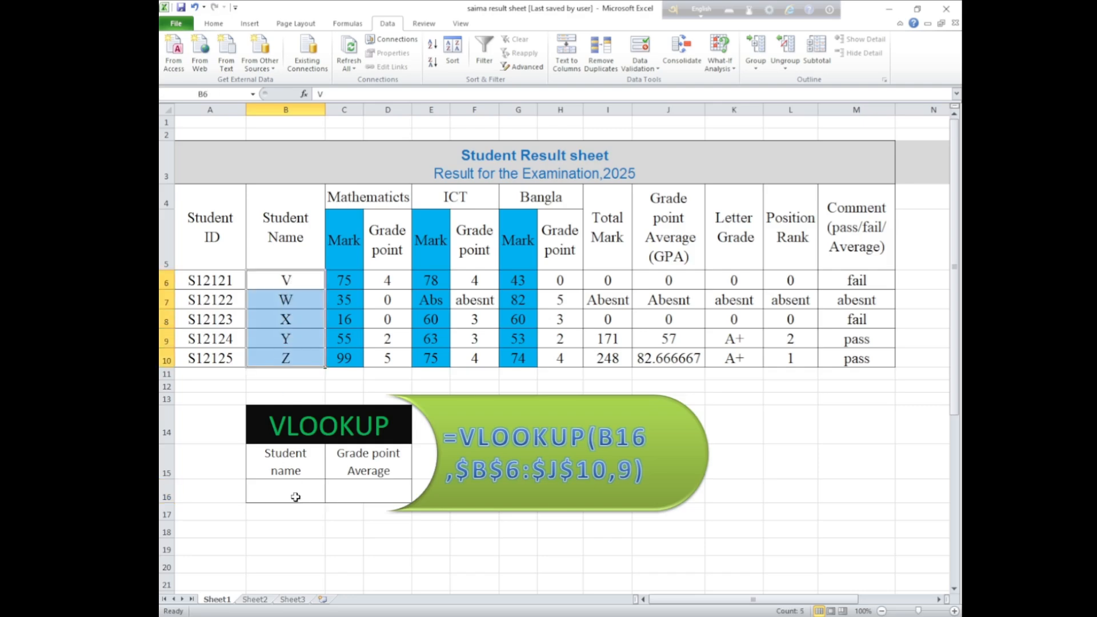
click(296, 497)
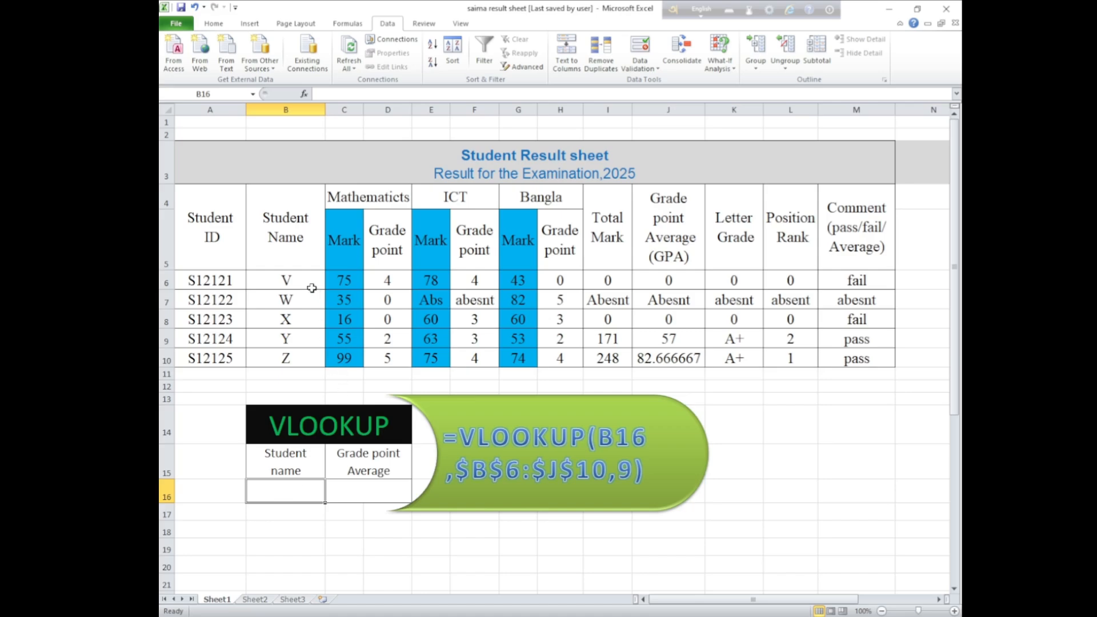
drag(308, 281, 304, 356)
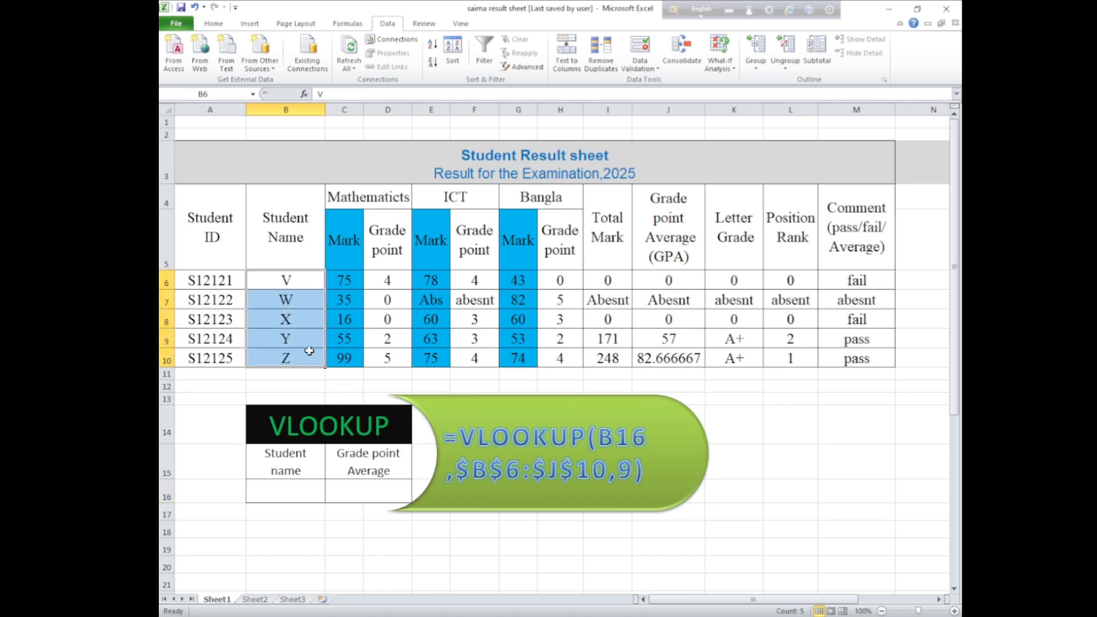
Step: Add list data validation with an in-cell dropdown to cell B16, using the student names in $B$6:$B$10 as the source
click(292, 497)
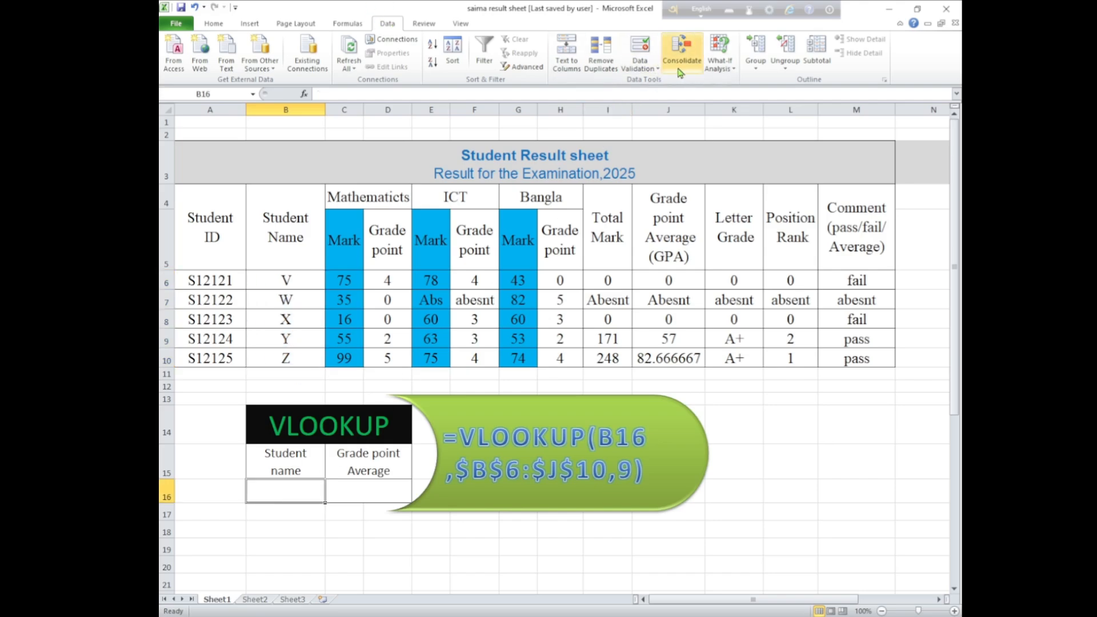
click(659, 70)
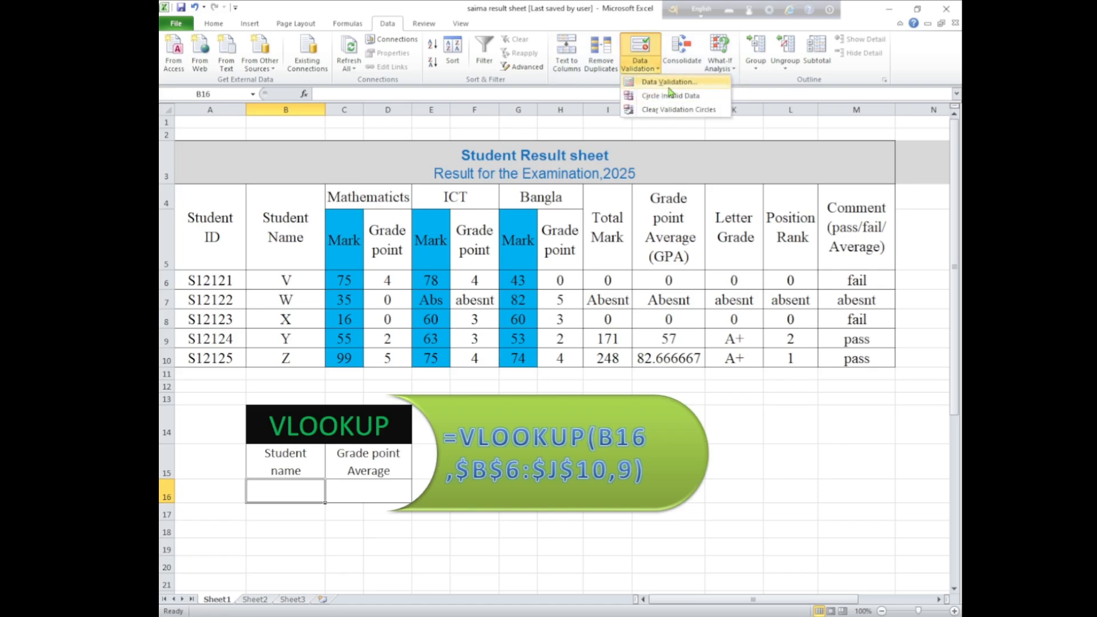
click(668, 83)
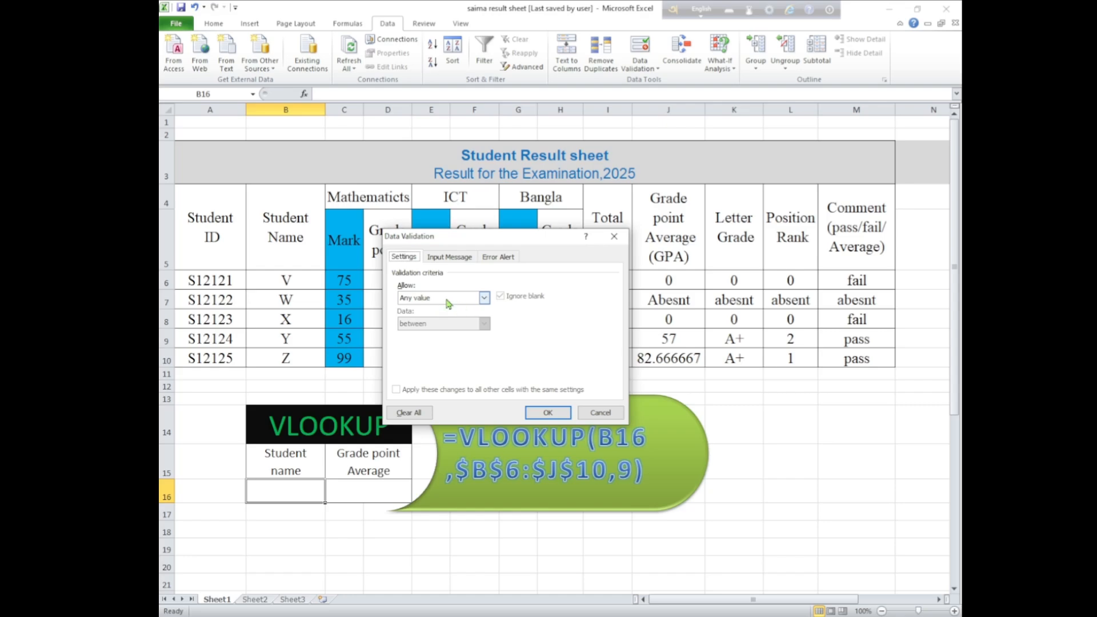
click(484, 298)
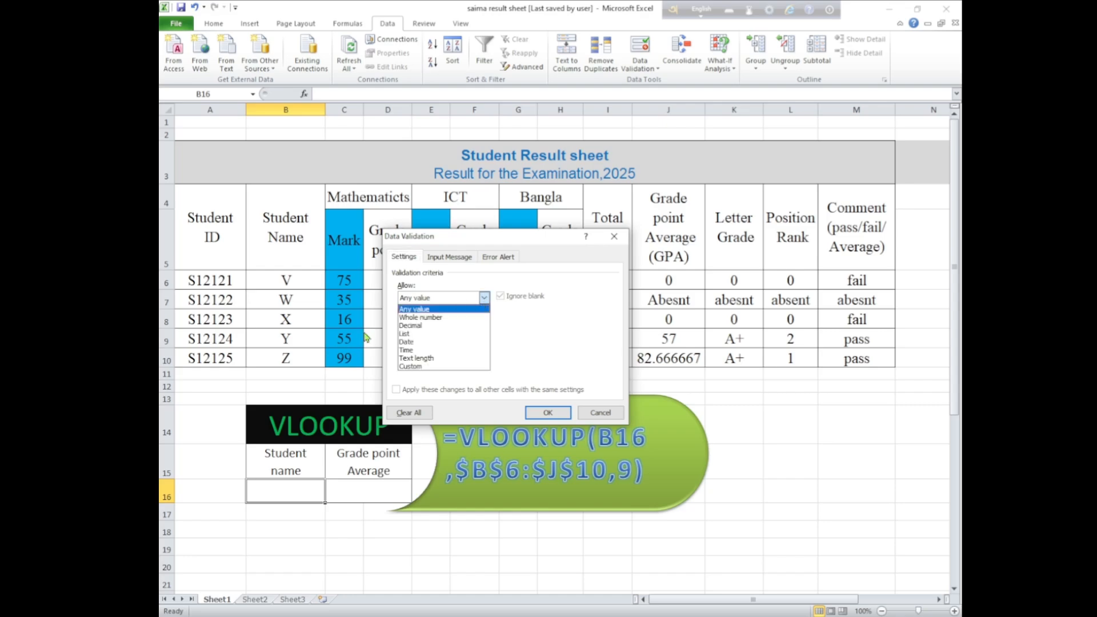
click(417, 334)
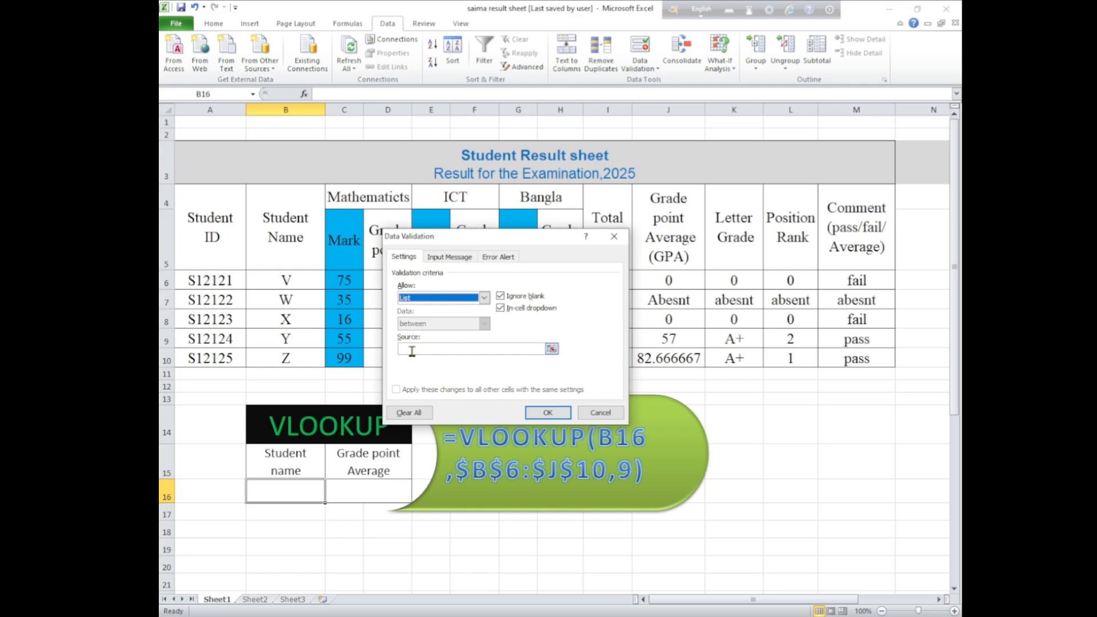
click(411, 349)
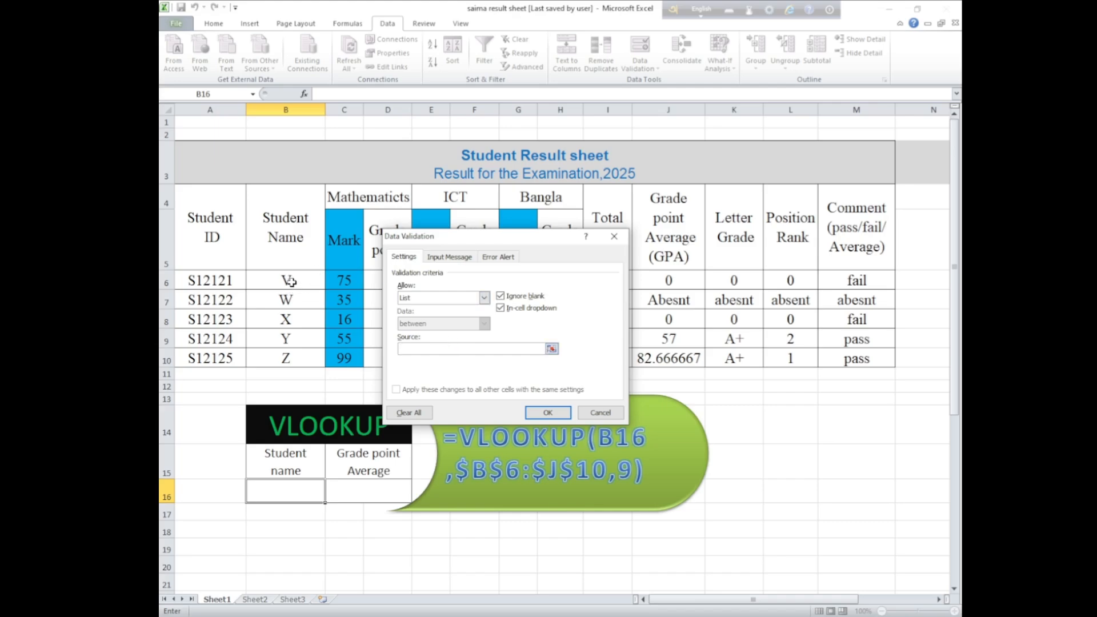
drag(288, 280, 286, 353)
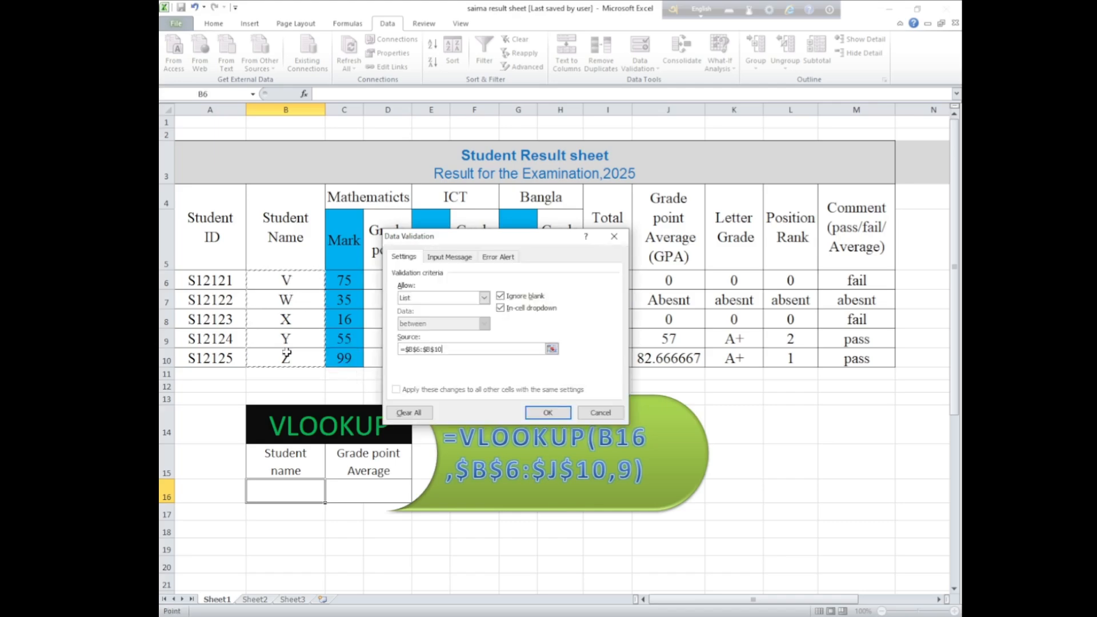
click(532, 412)
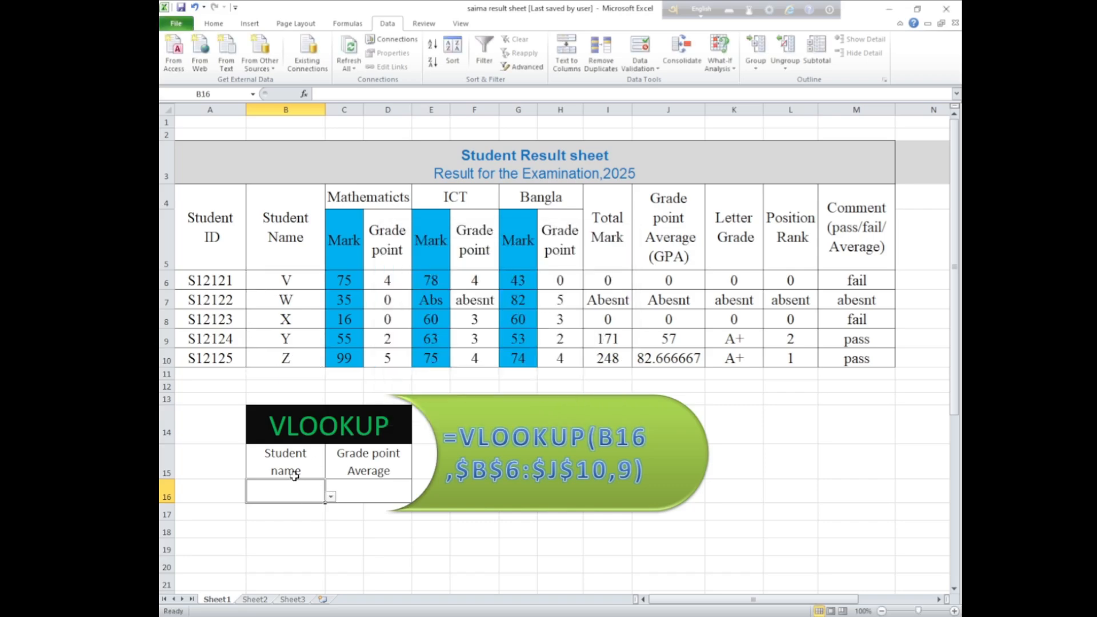
Step: Test the student name dropdown in B16 by choosing W and then X
click(331, 497)
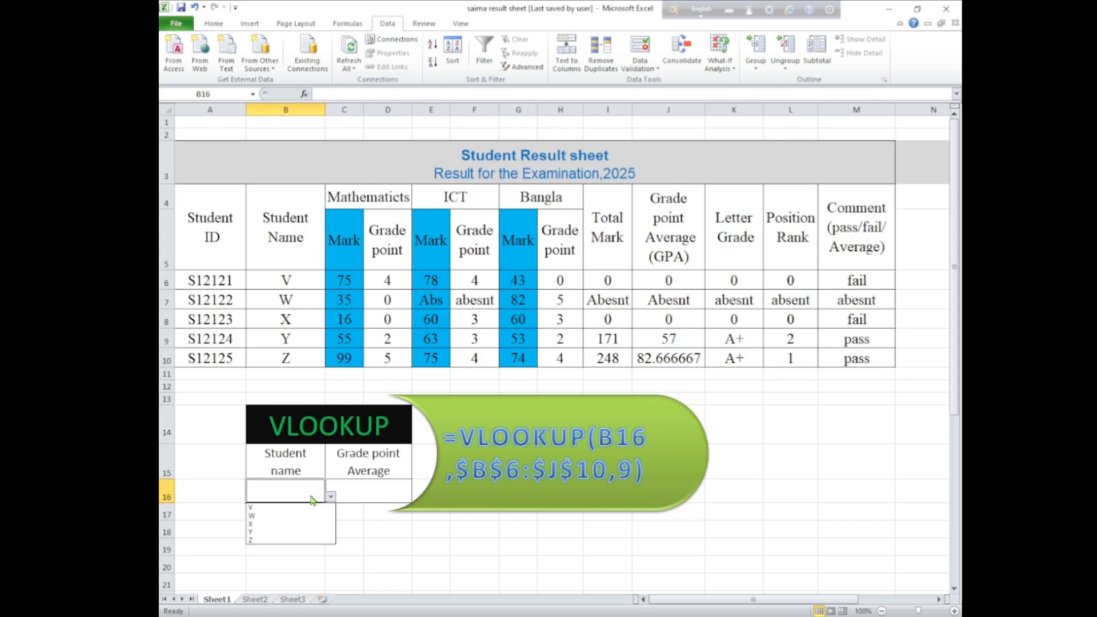
click(270, 517)
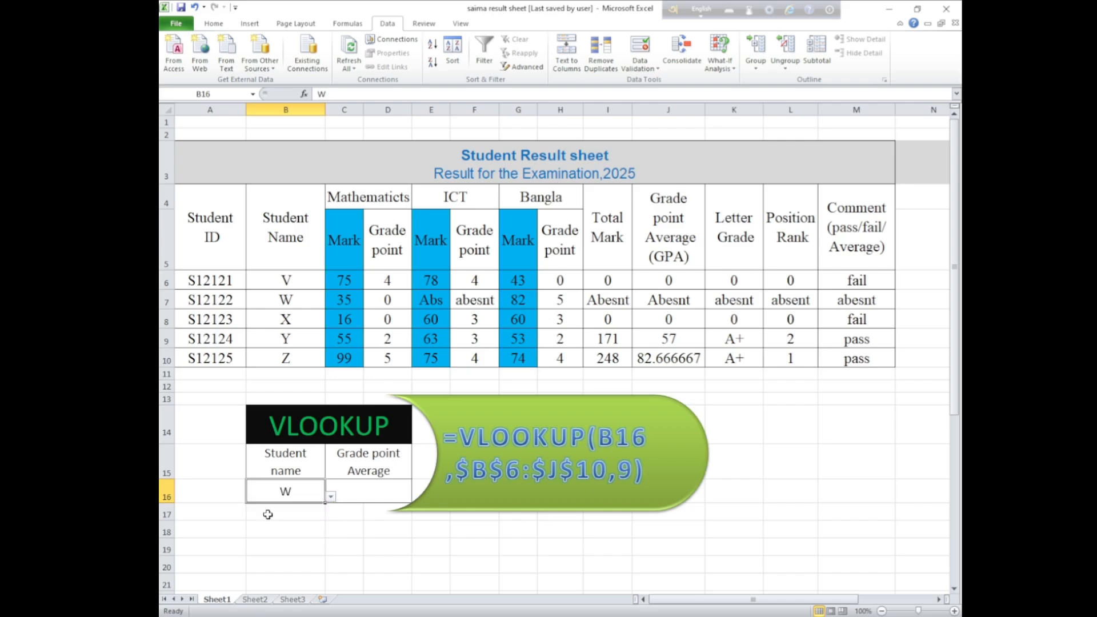
click(331, 497)
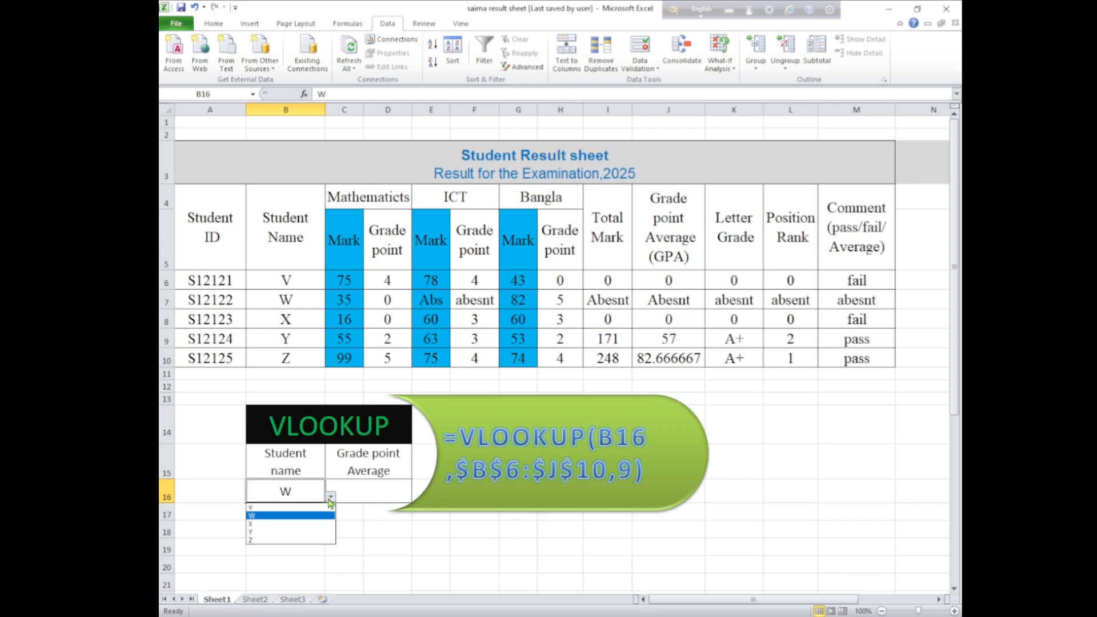
click(306, 524)
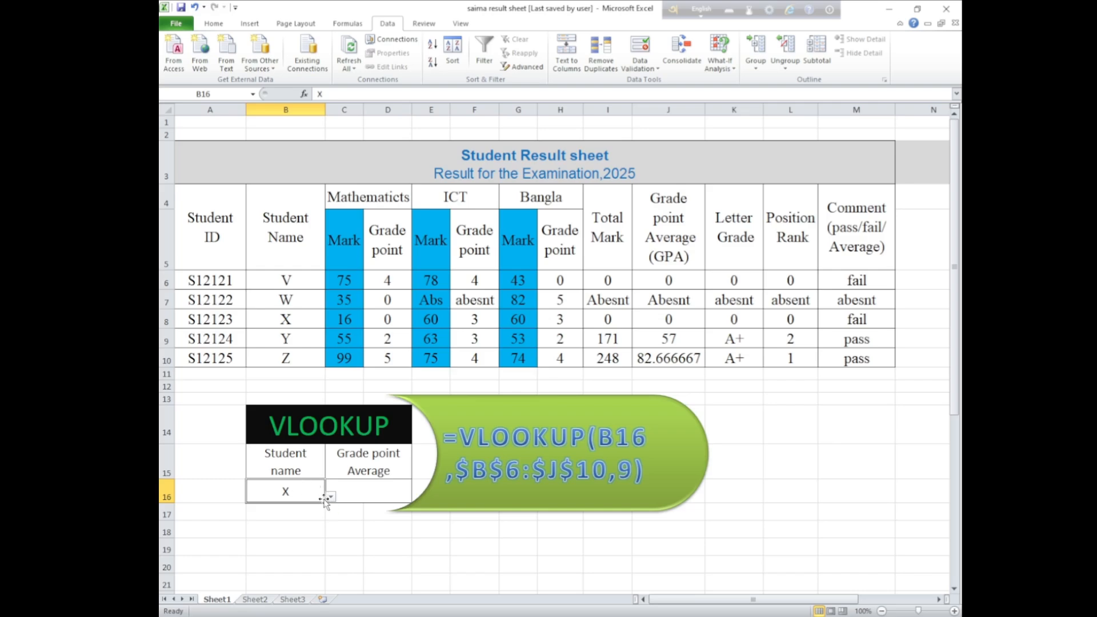
Step: Start a VLOOKUP formula in the Grade point Average cell C16 with B16 as the lookup value
click(367, 490)
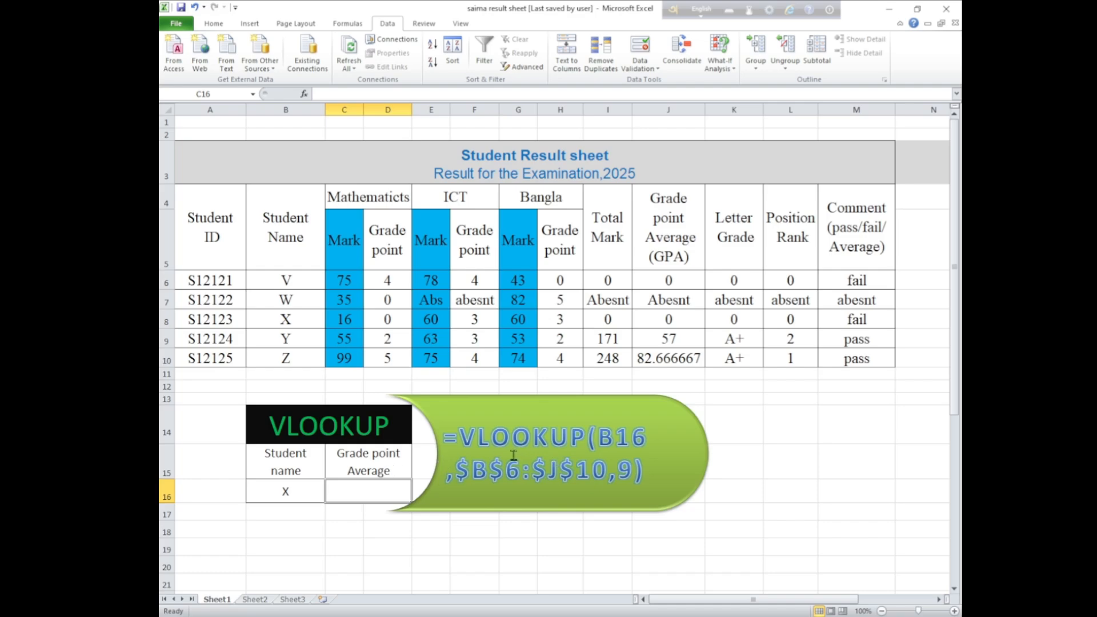
click(220, 26)
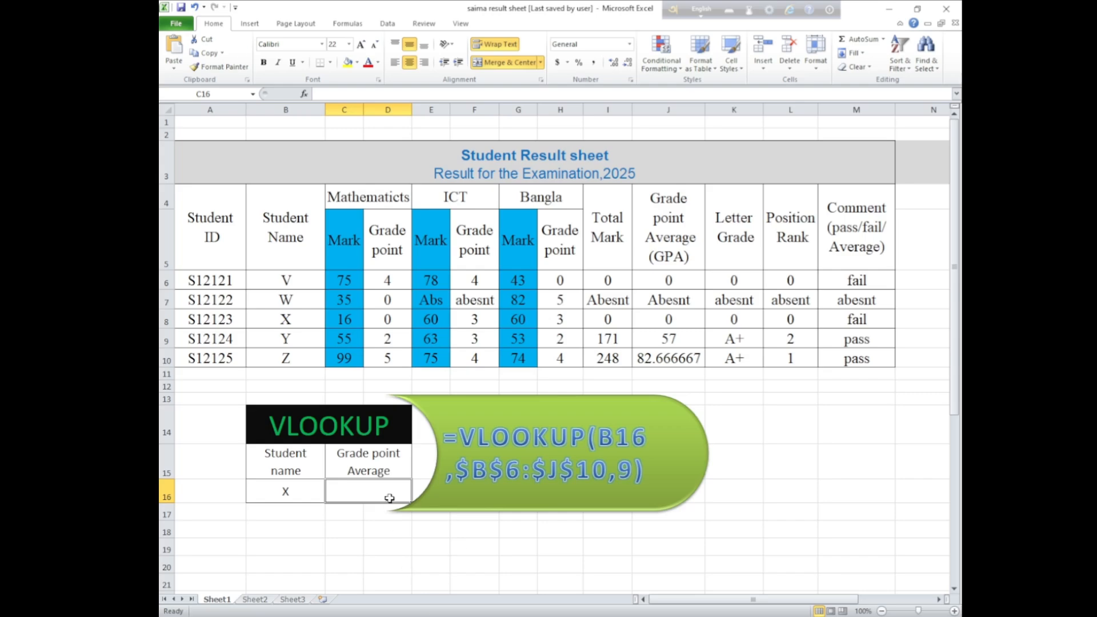
text(=)
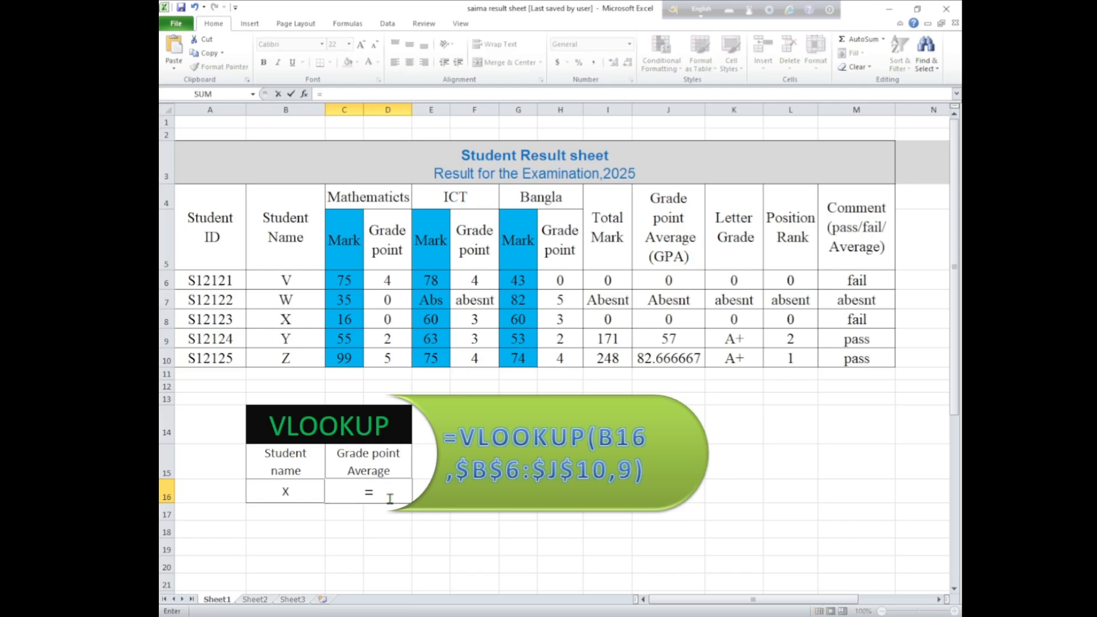
text(vl)
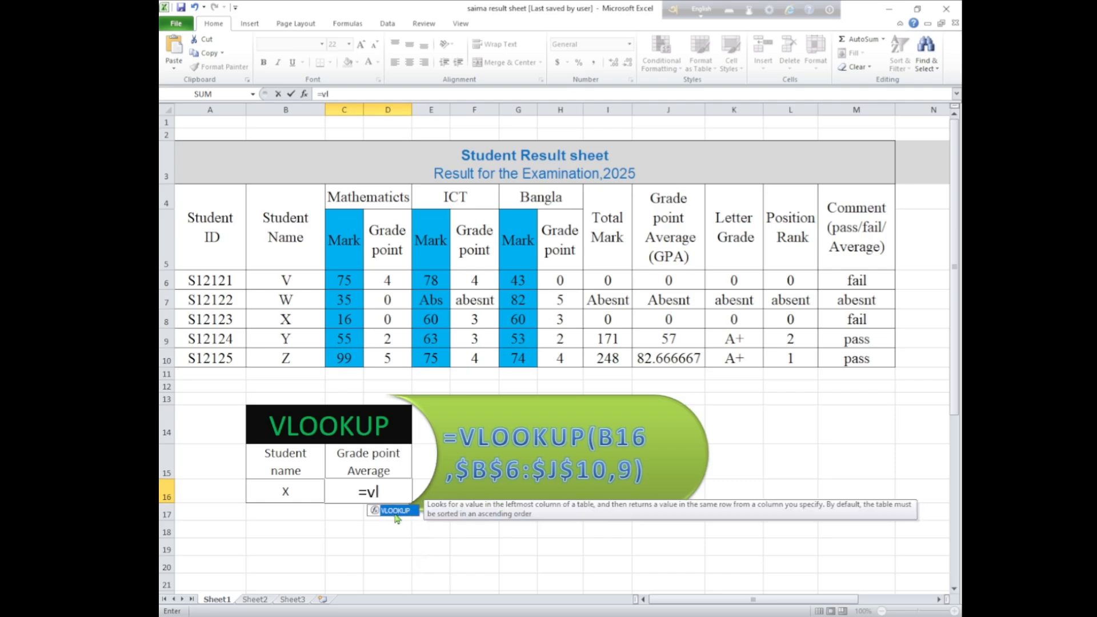
double_click(397, 517)
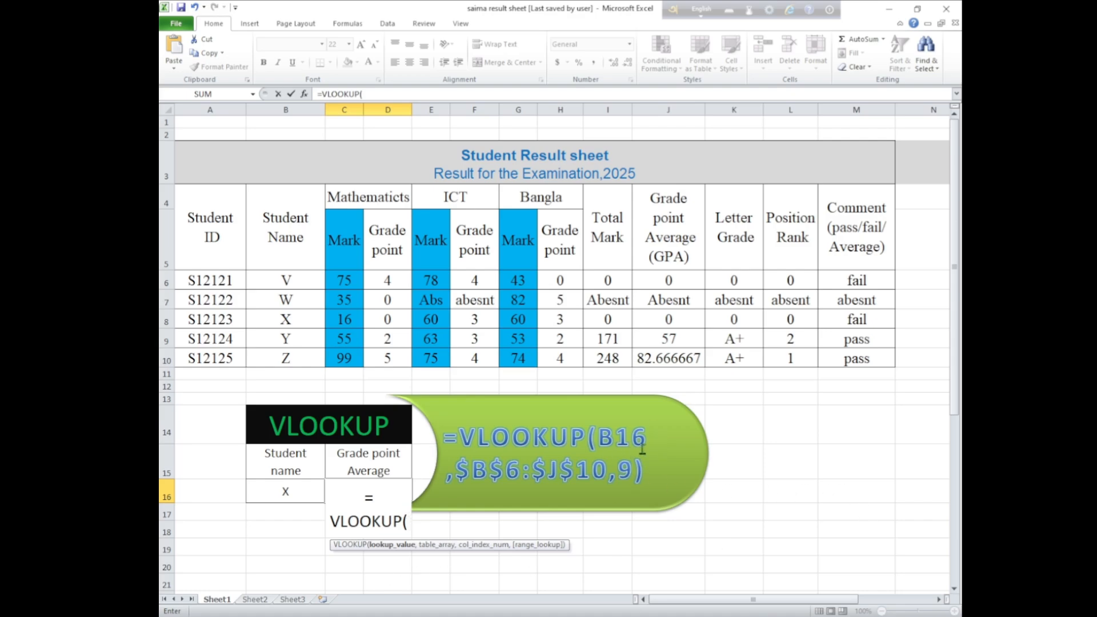
click(294, 495)
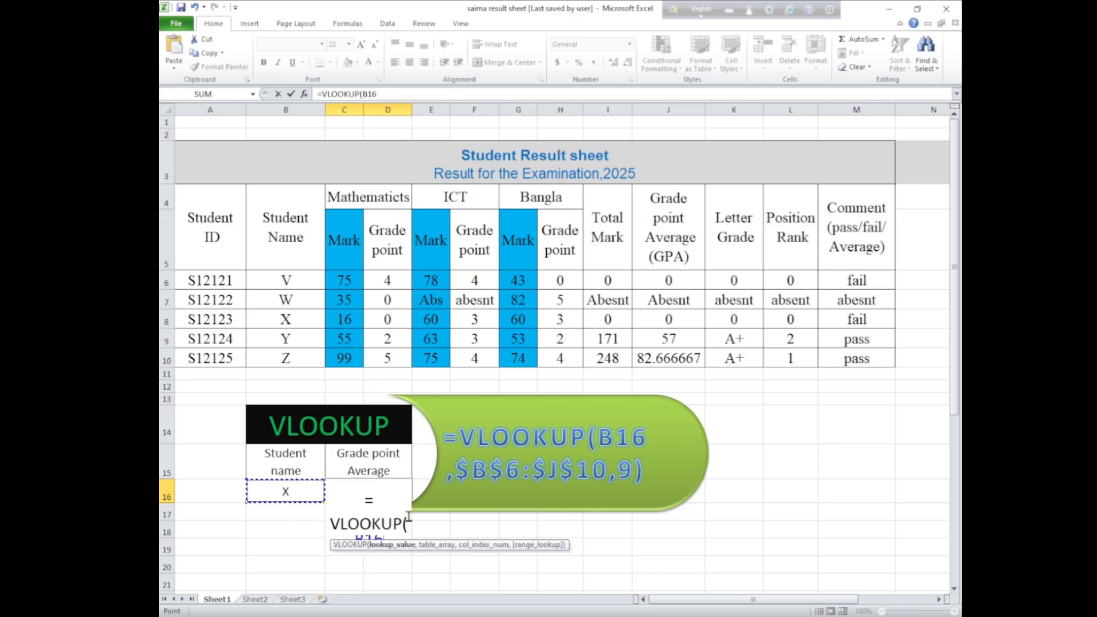
text(,)
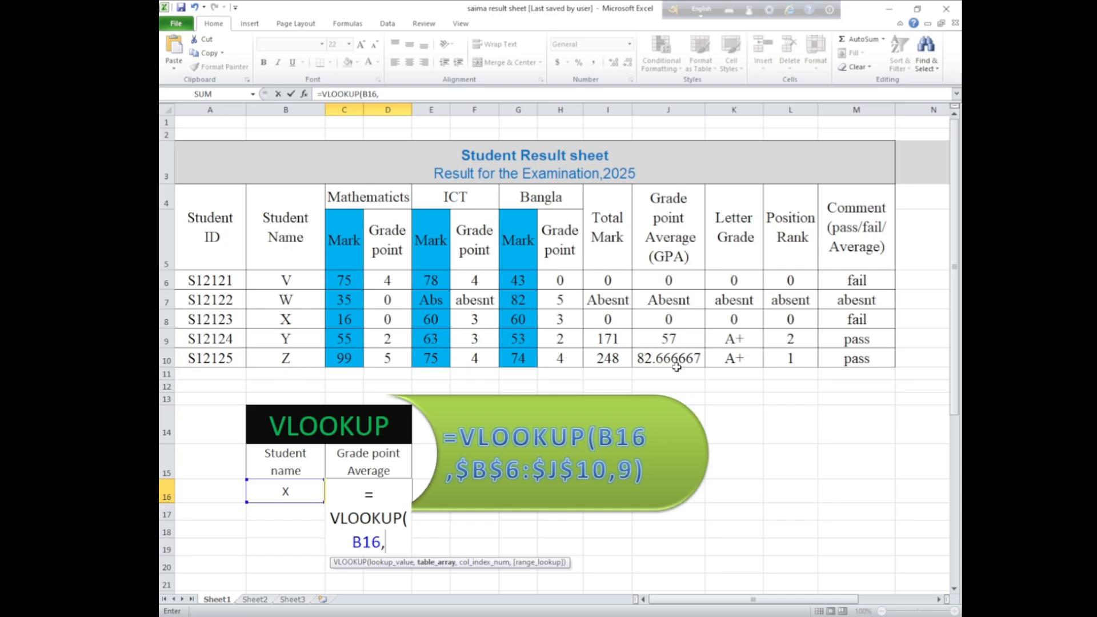
Step: Complete the VLOOKUP formula with the absolute table range $B$6:$J$10 and column index 9, and enter it
drag(285, 280, 654, 358)
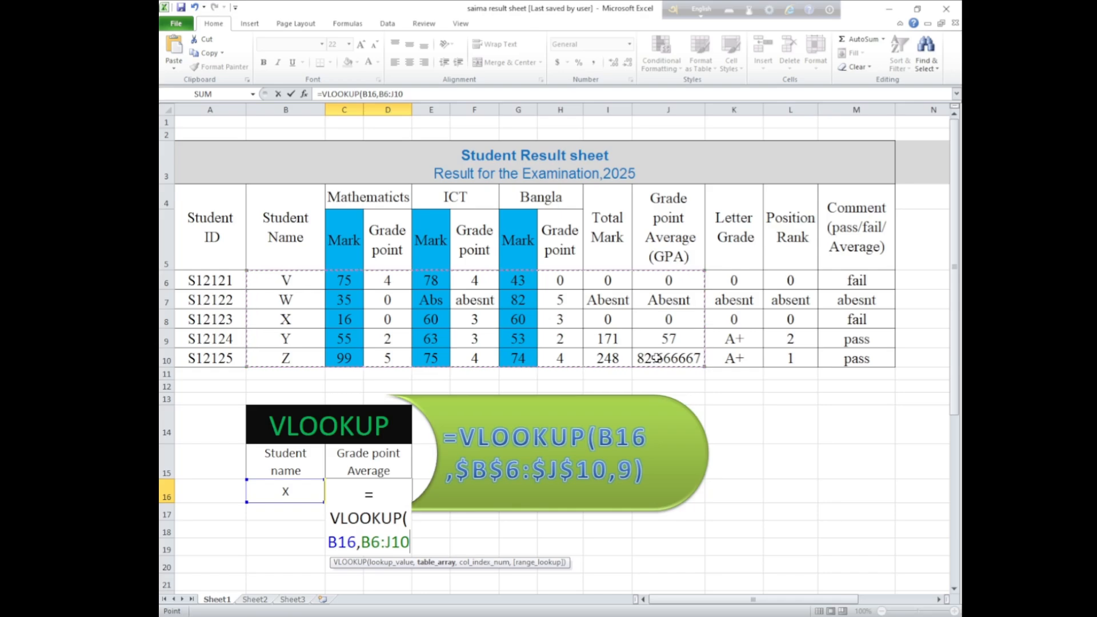
key(F4)
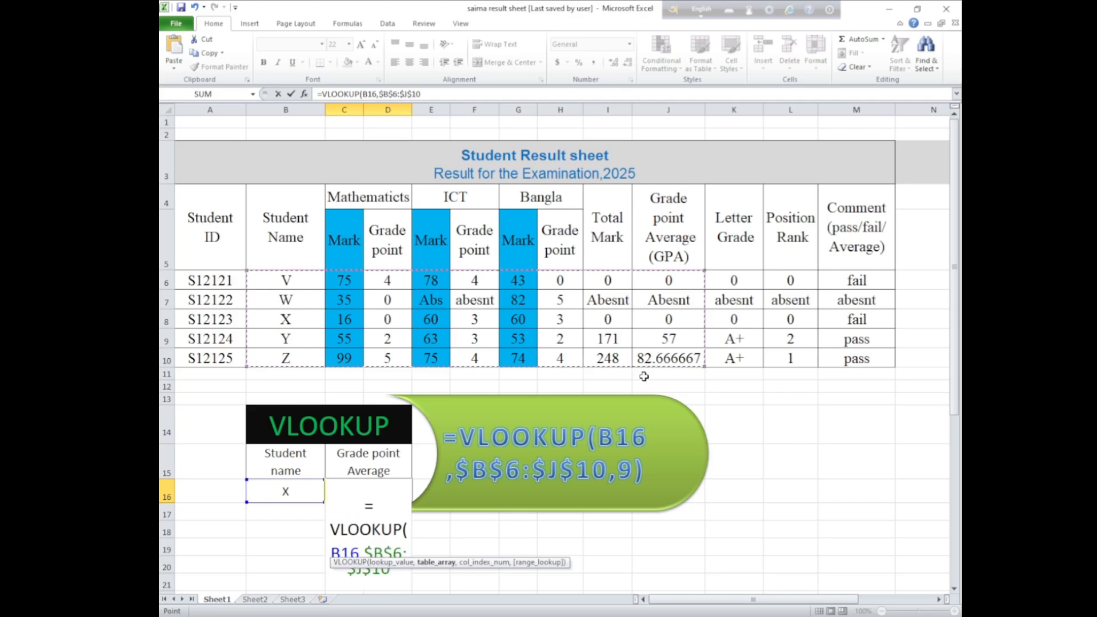
text(,)
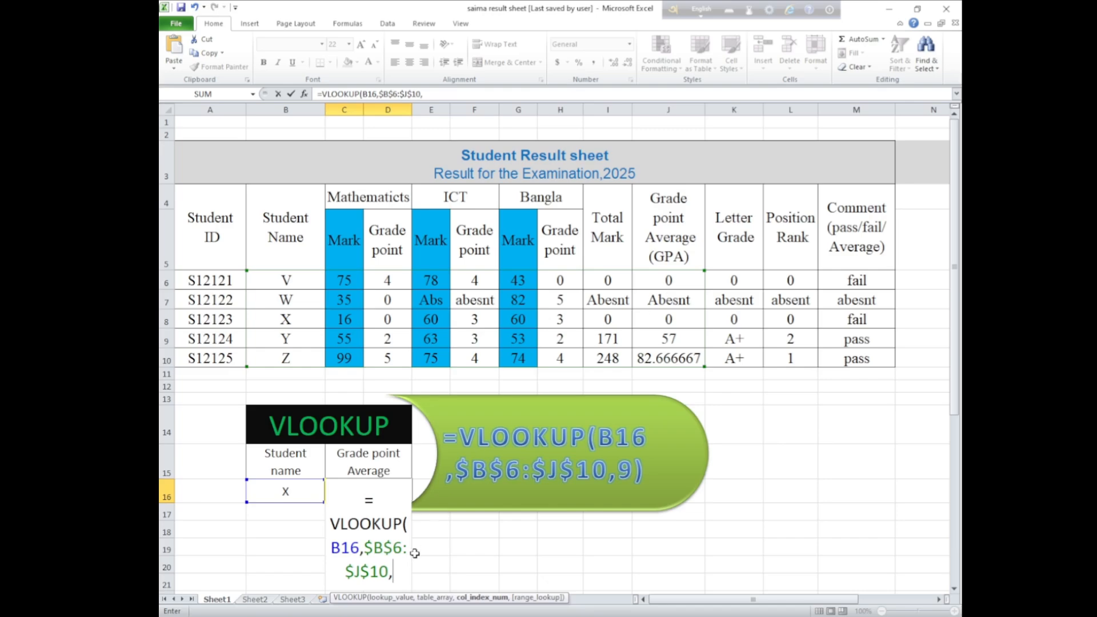
text(9)
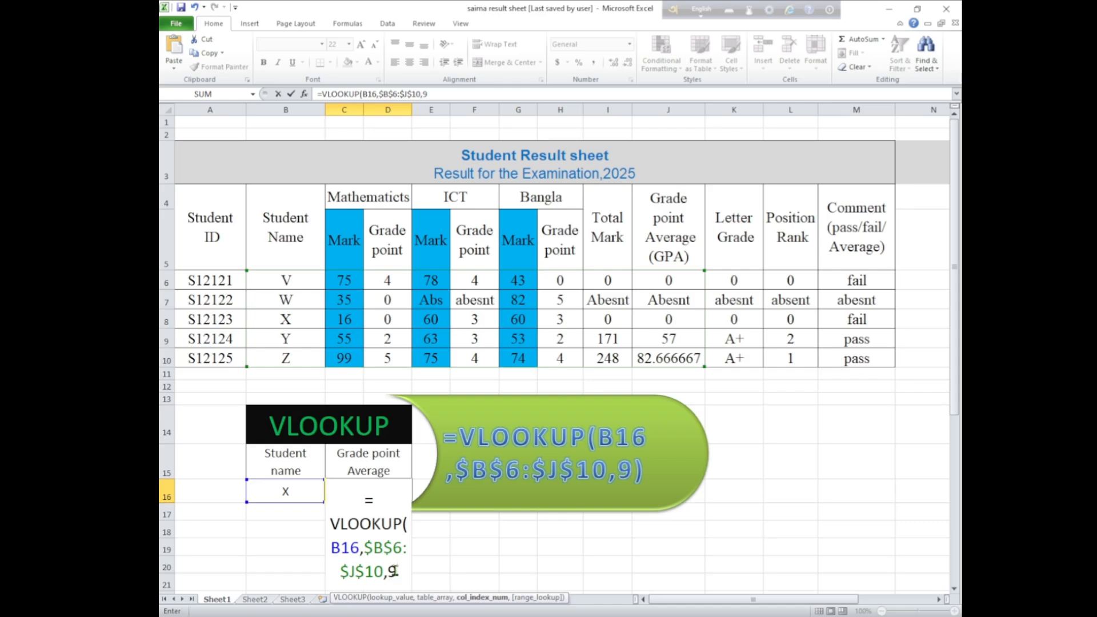
text())
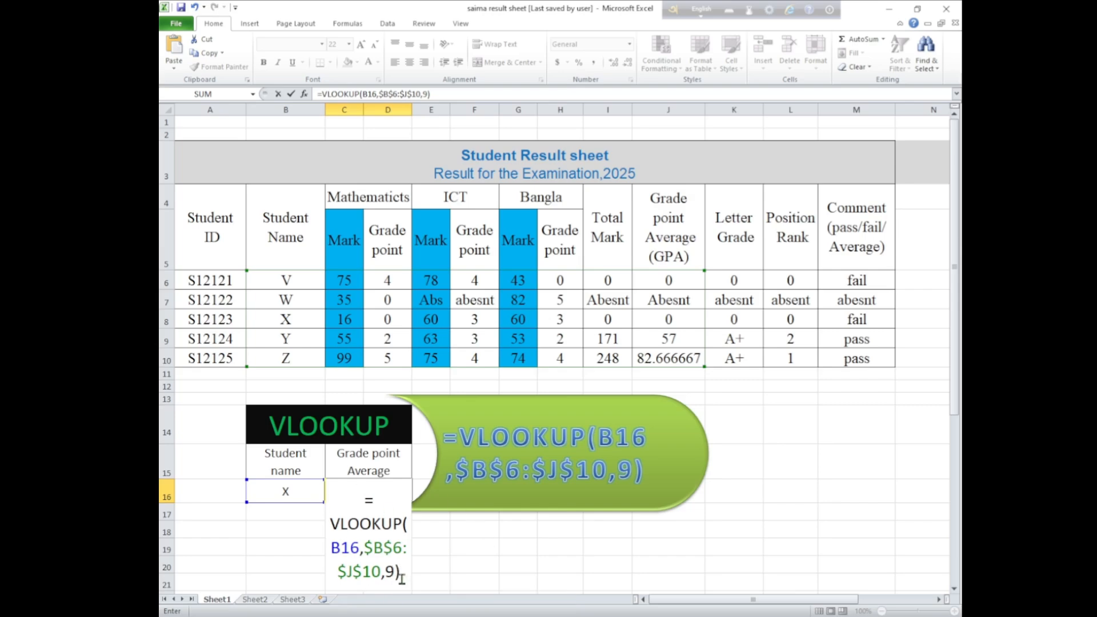
key(Return)
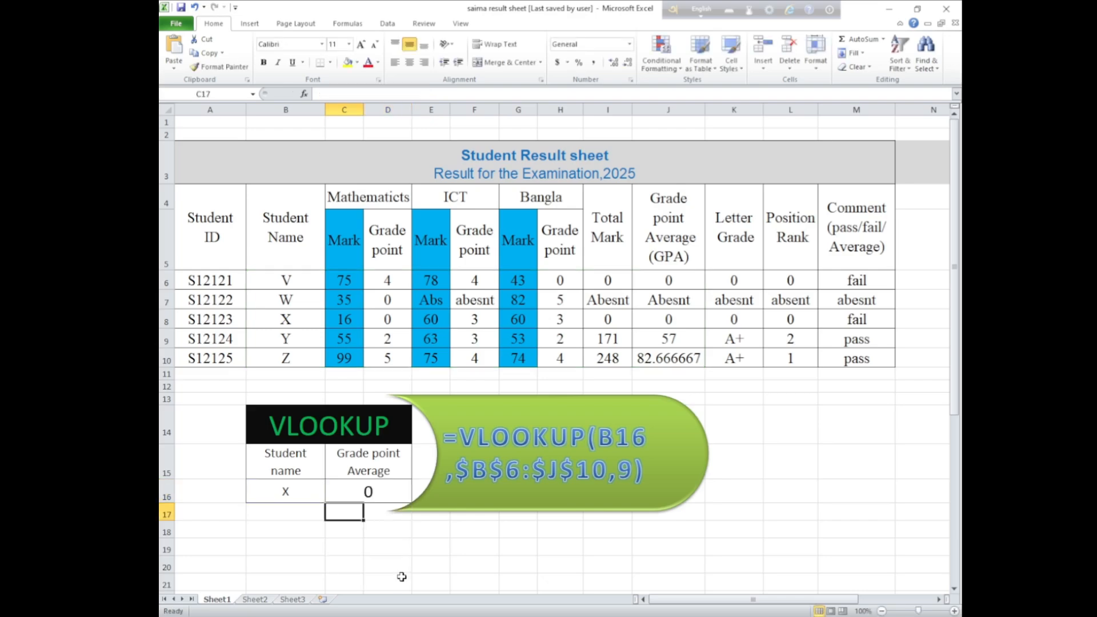
Step: Choose student W from the dropdown in B16 to check the grade point average lookup
click(334, 492)
click(300, 492)
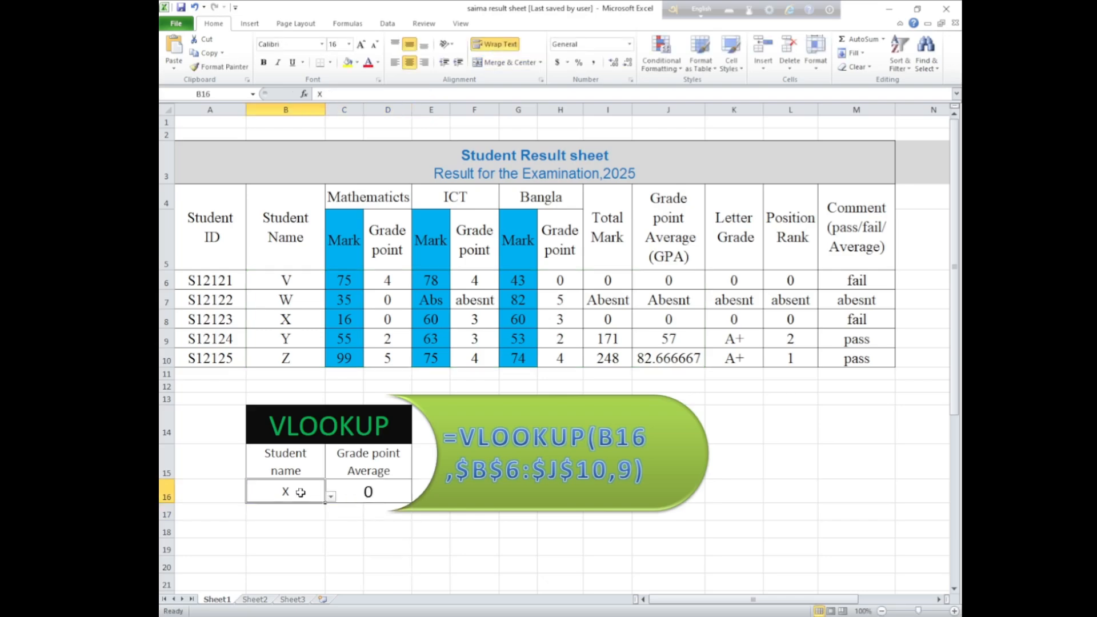
click(332, 498)
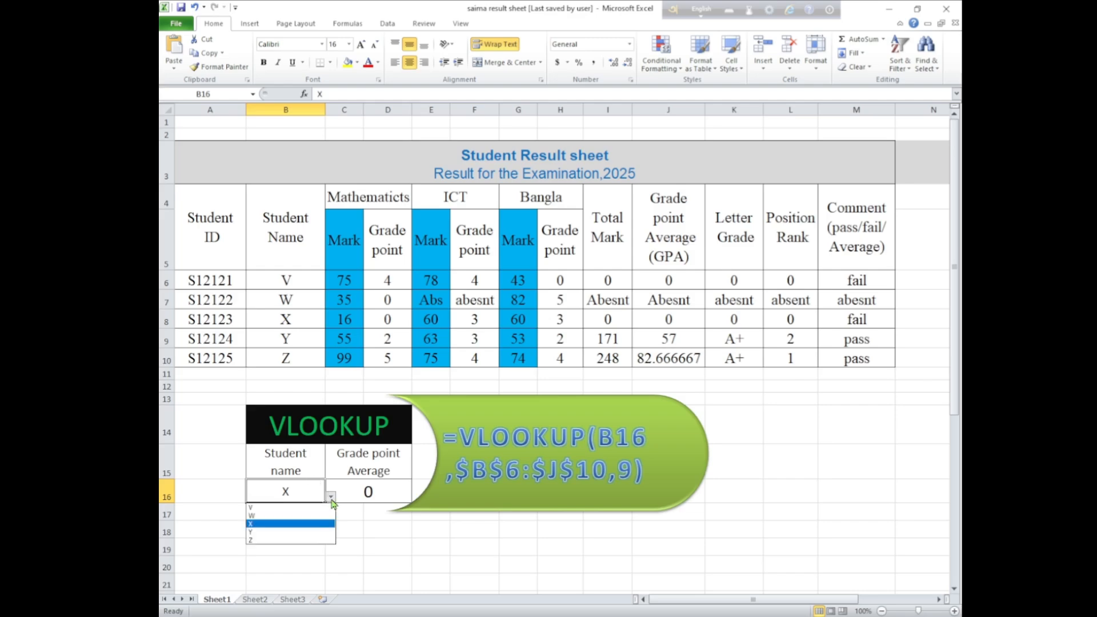
click(262, 515)
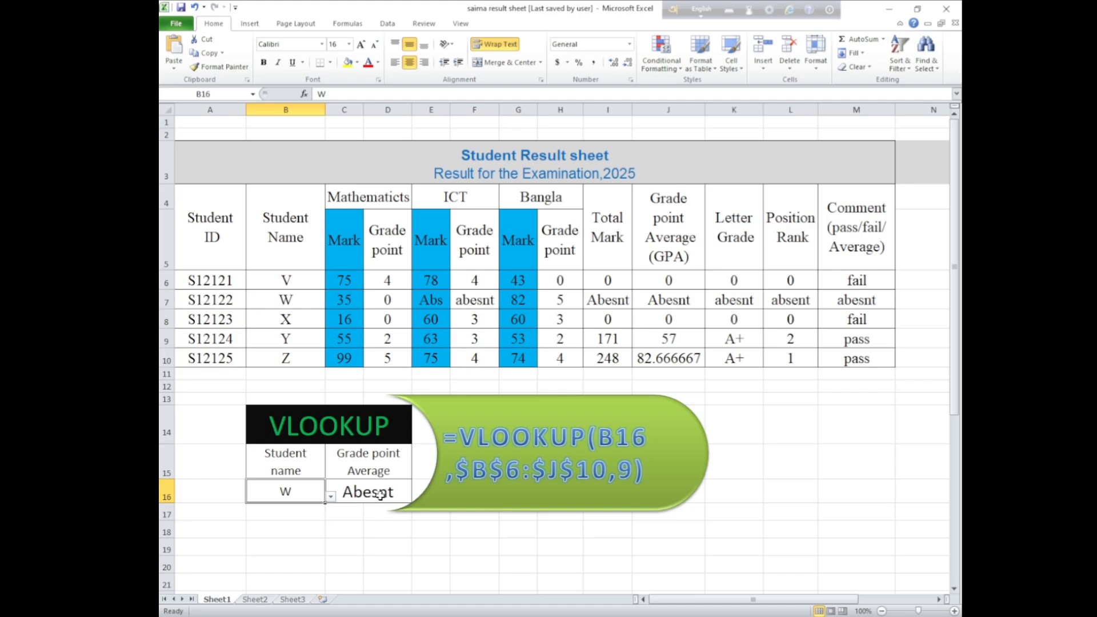
mouse_move(467, 414)
mouse_down()
mouse_move(484, 452)
mouse_move(470, 415)
mouse_up()
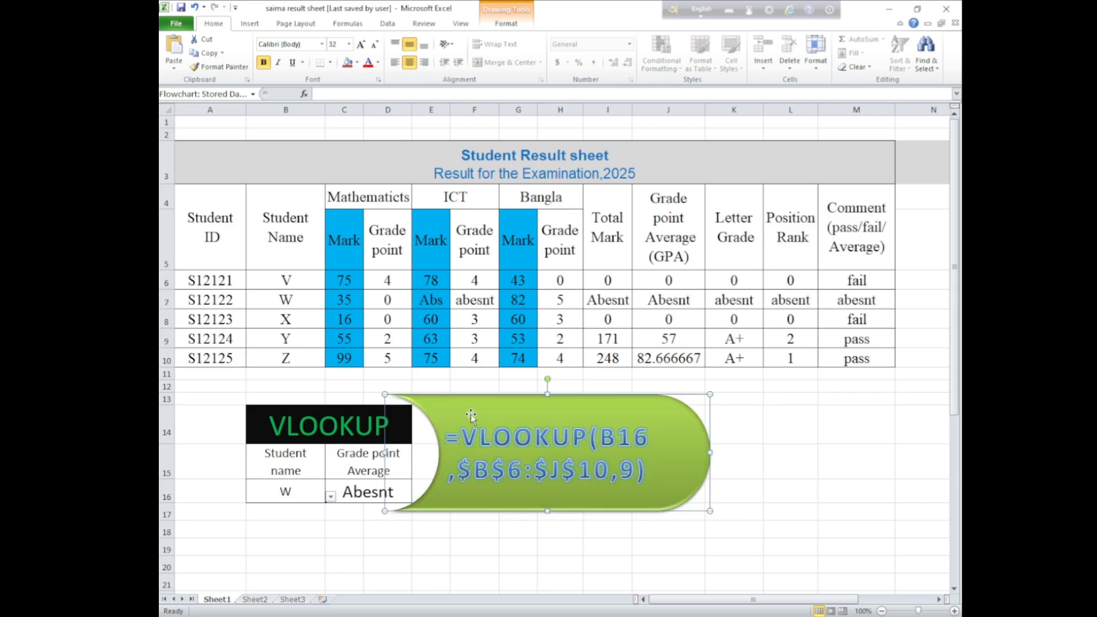